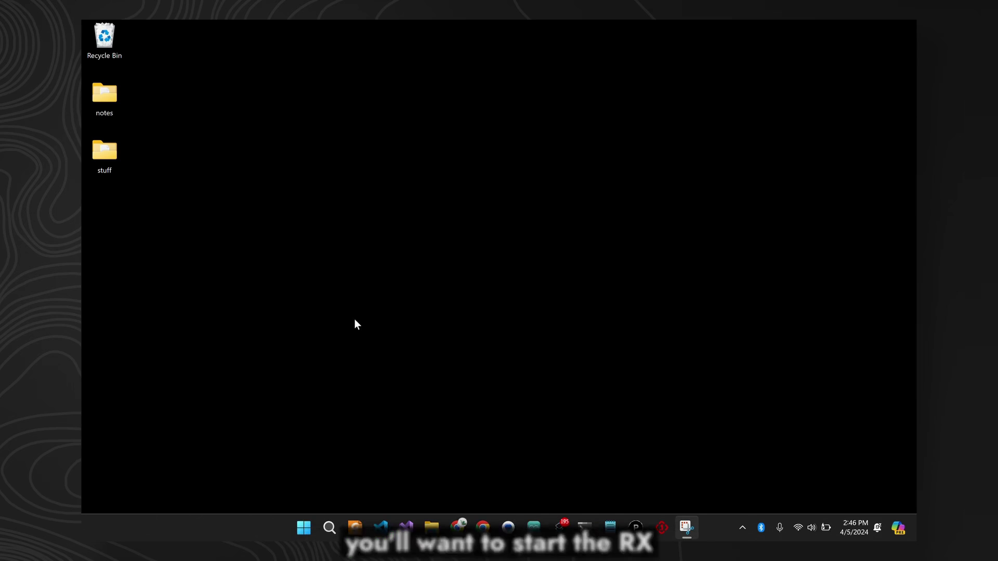
Step: Launch RxControl from the Start menu search and reposition its window
{"action": "left_click", "coordinate": [307, 529]}
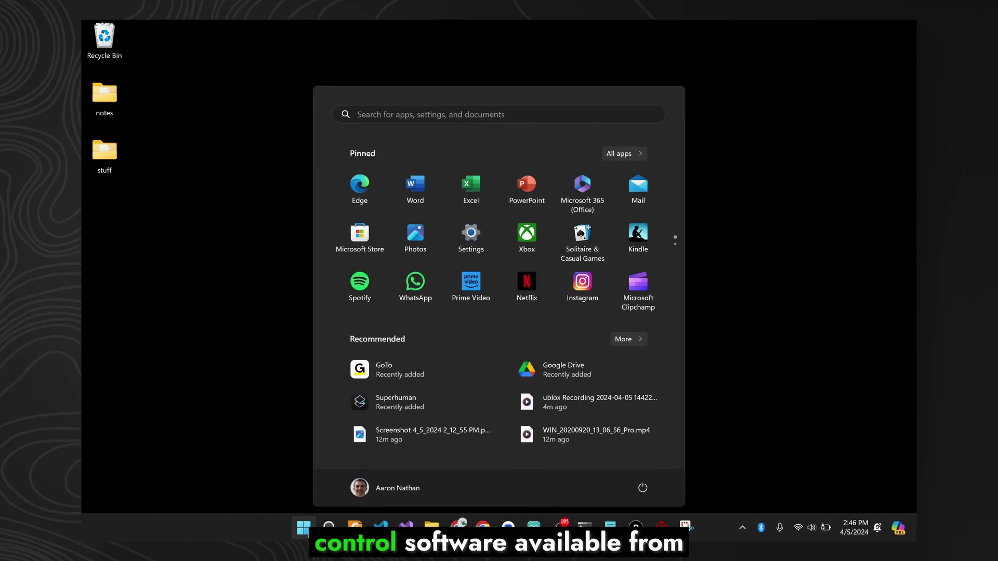
{"action": "type", "text": "rxo"}
{"action": "type", "text": "ontrol"}
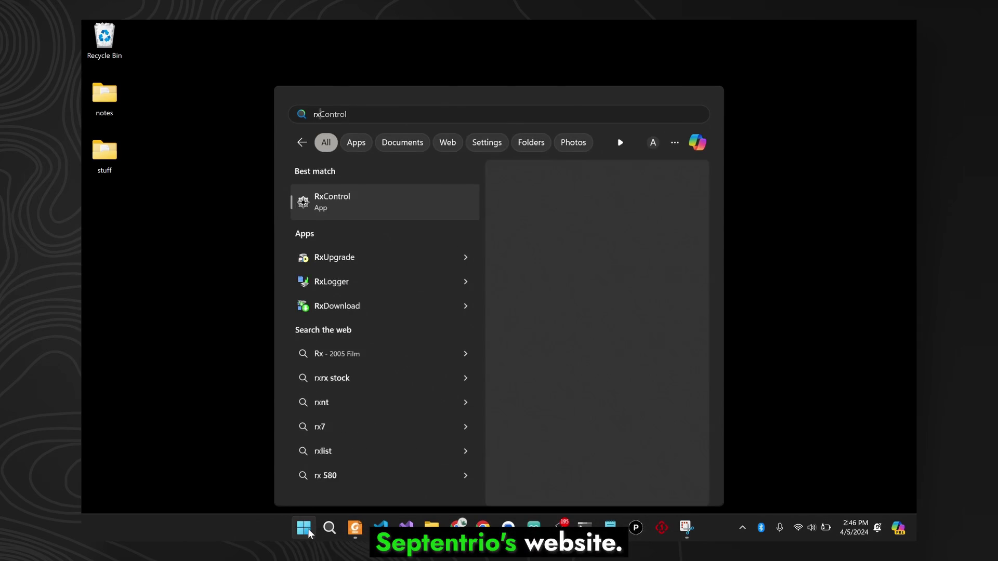
{"action": "key", "text": "Return"}
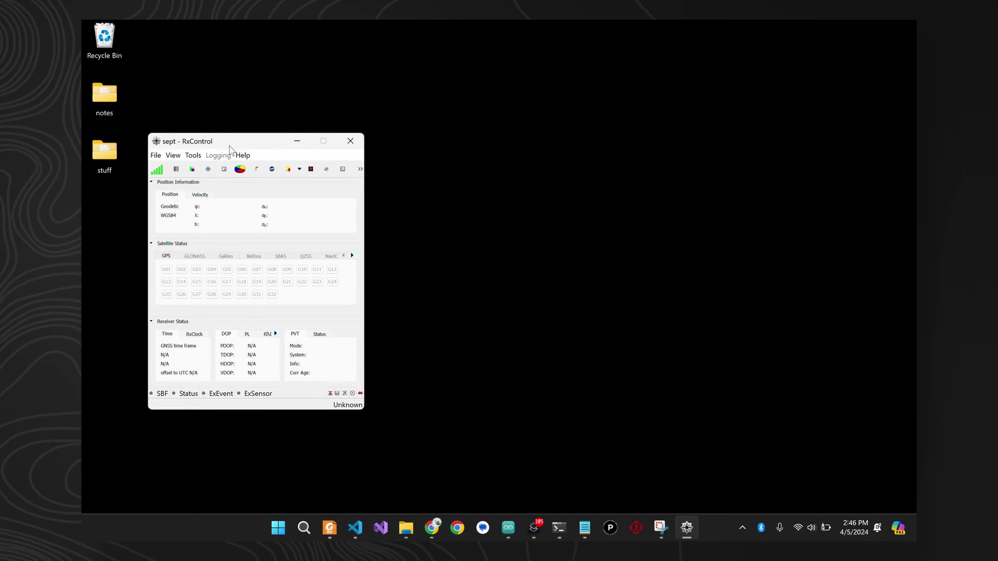
{"action": "left_click_drag", "start_coordinate": [230, 147], "coordinate": [325, 94]}
Step: Connect RxControl over TCP/IP to the saved sept (mosaic-X5) receiver connection
{"action": "left_click", "coordinate": [252, 99]}
{"action": "left_click", "coordinate": [274, 107]}
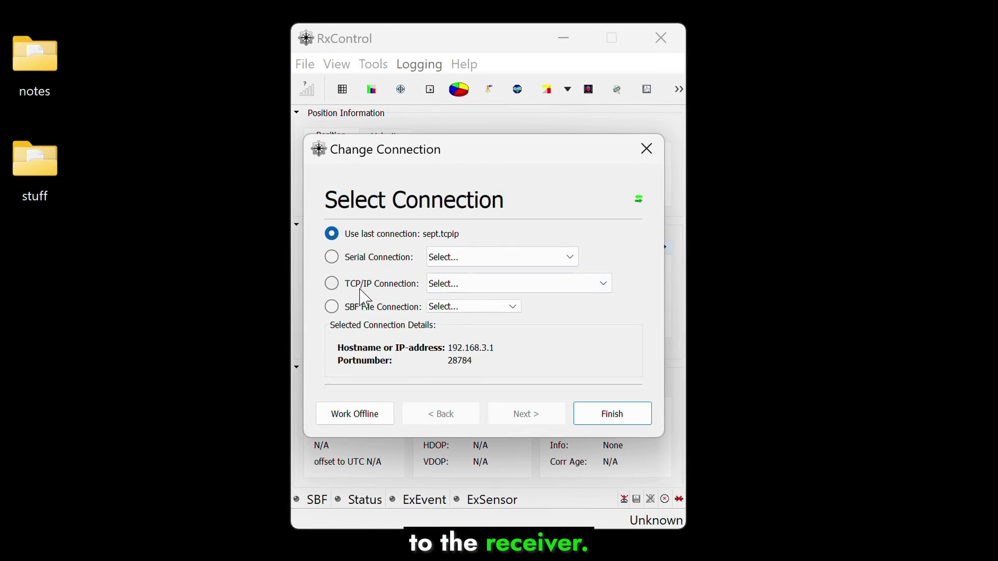
{"action": "left_click", "coordinate": [363, 284]}
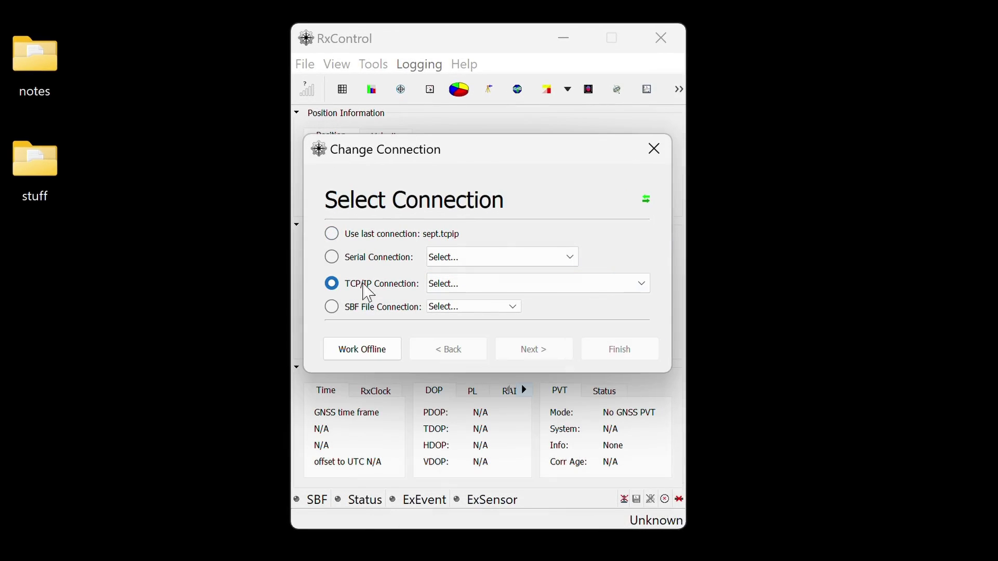
{"action": "left_click", "coordinate": [479, 284]}
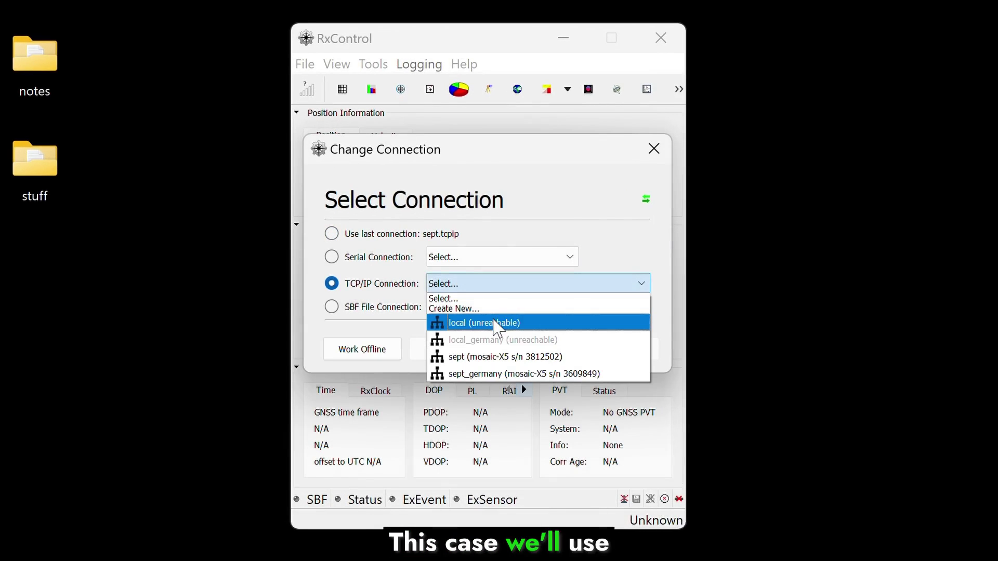
{"action": "left_click", "coordinate": [510, 357]}
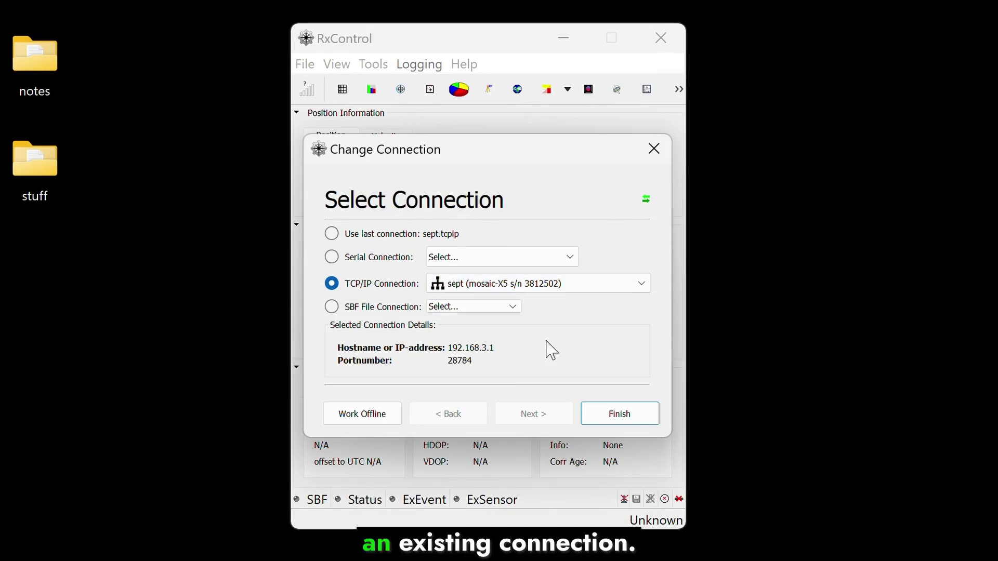
{"action": "left_click", "coordinate": [633, 419]}
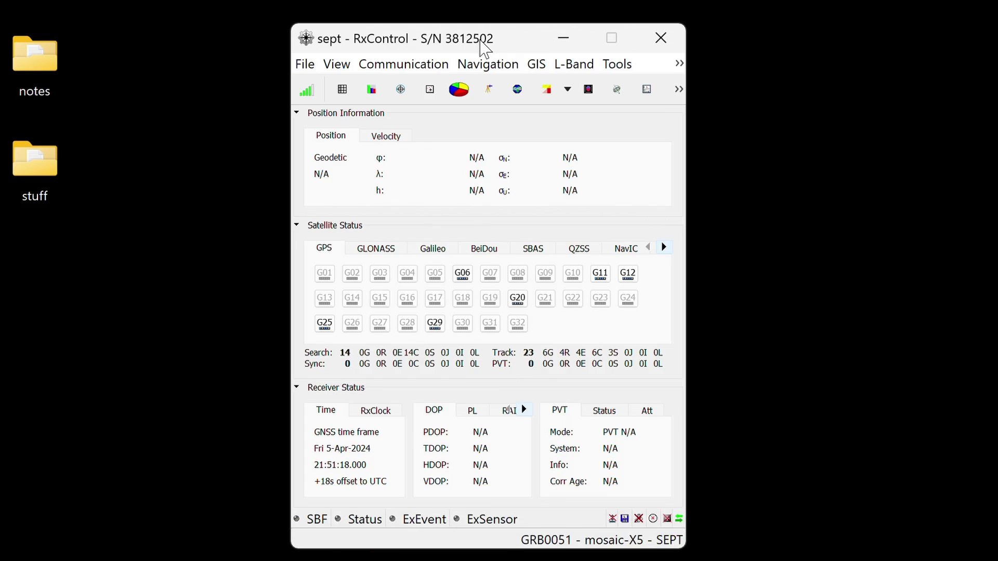
Step: Launch Data Link from the Tools menu and drag its window next to RxControl
{"action": "left_click", "coordinate": [618, 65]}
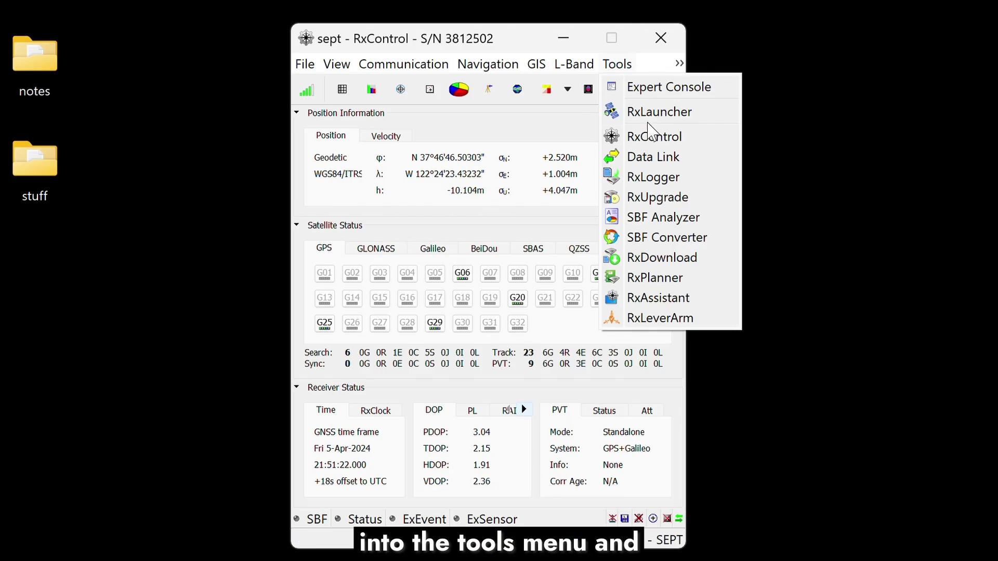
{"action": "left_click", "coordinate": [653, 155]}
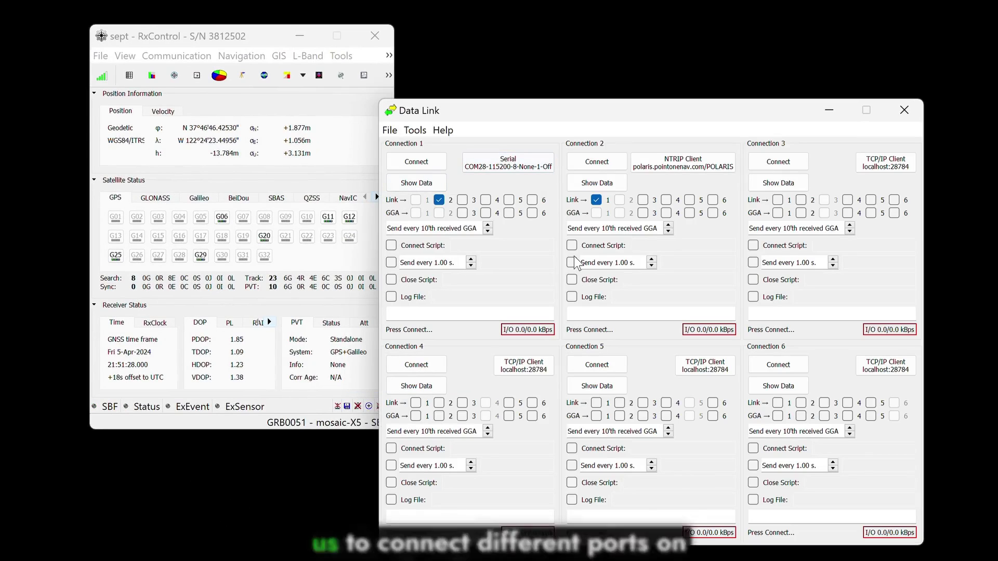
{"action": "left_click_drag", "start_coordinate": [482, 110], "coordinate": [516, 36]}
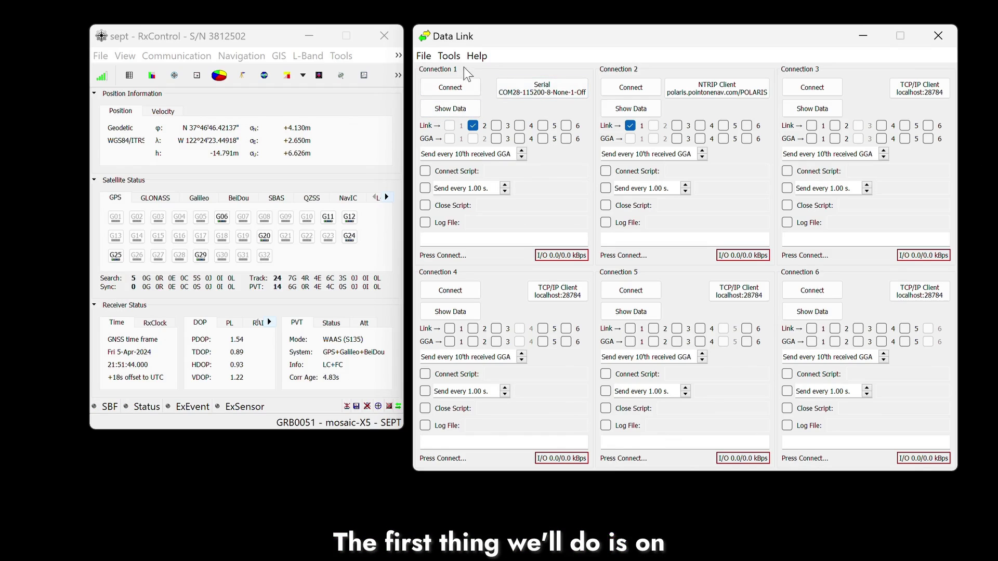
Step: Set Connection 1 to serial port COM28 (Septentrio Virtual USB COM Port 1) and connect it
{"action": "left_click", "coordinate": [540, 90]}
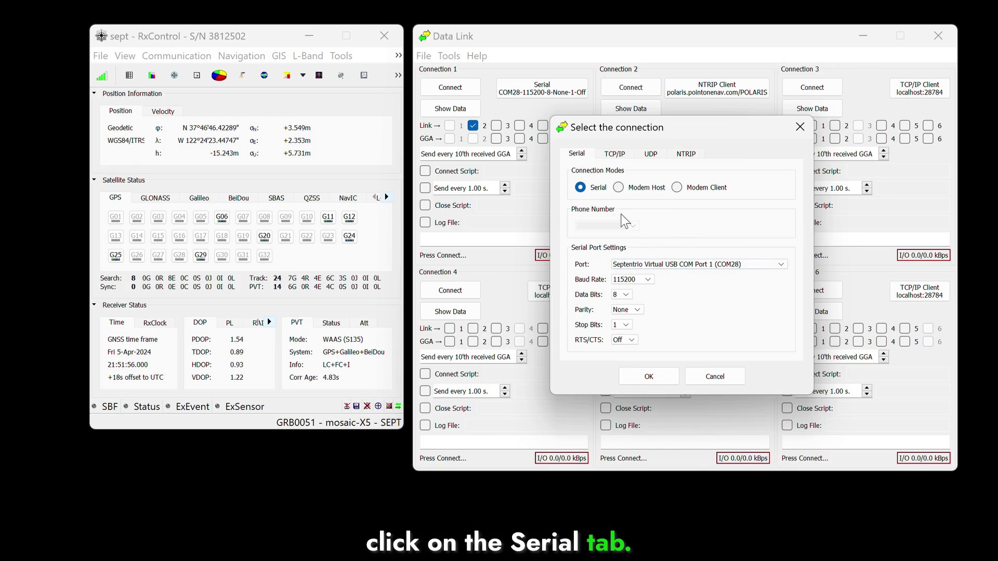
{"action": "left_click", "coordinate": [649, 264]}
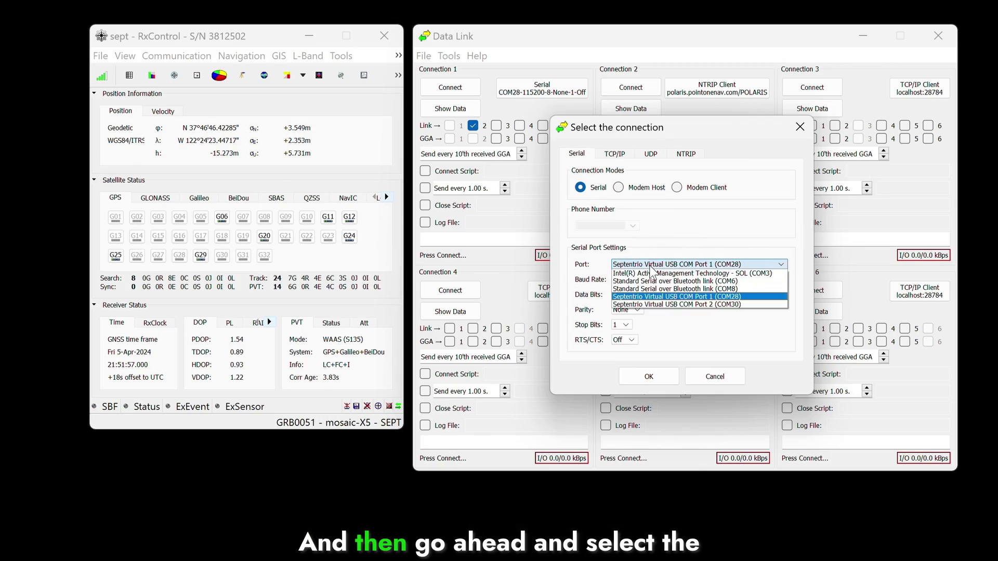
{"action": "left_click", "coordinate": [678, 295]}
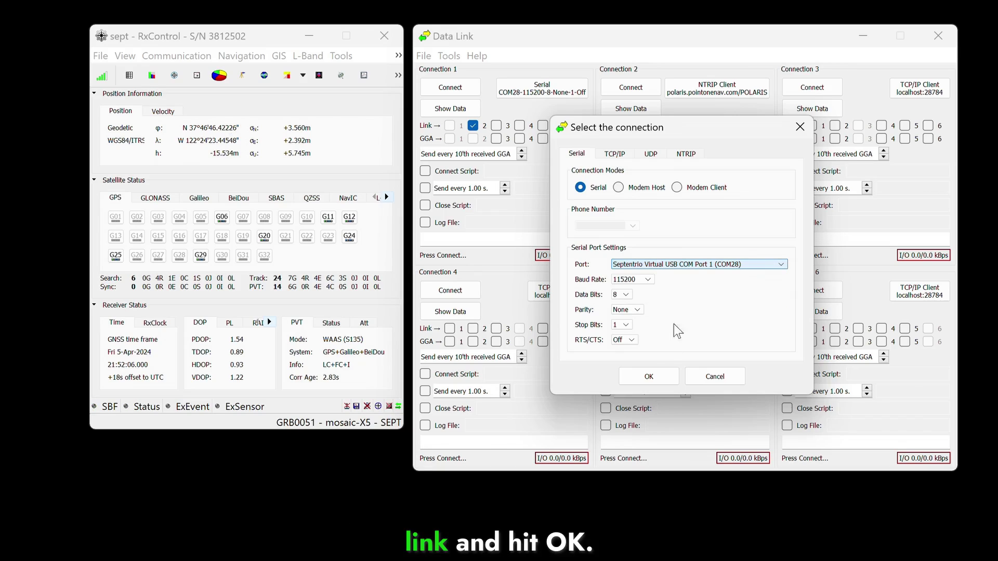
{"action": "left_click", "coordinate": [648, 376]}
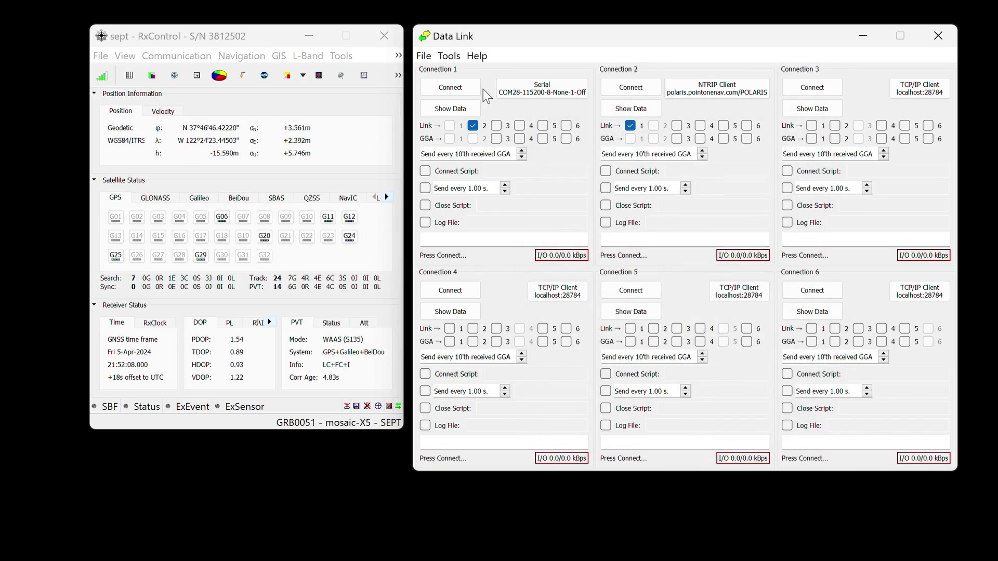
{"action": "left_click", "coordinate": [439, 89]}
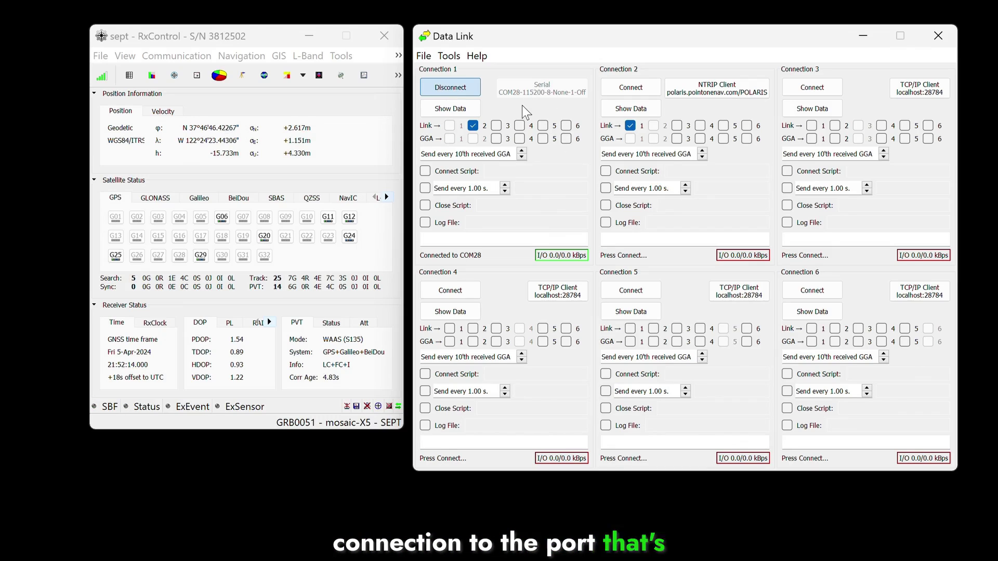
Step: Set Connection 2's NTRIP caster to polaris.pointonenav.com:2101 with the POLARIS stream, selecting the username
{"action": "left_click", "coordinate": [703, 98]}
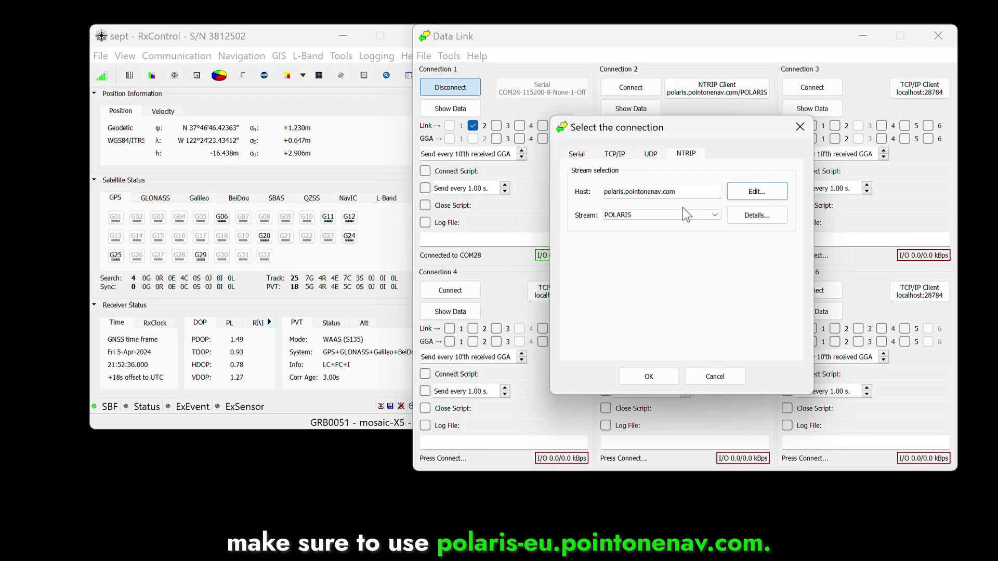
{"action": "left_click", "coordinate": [765, 193]}
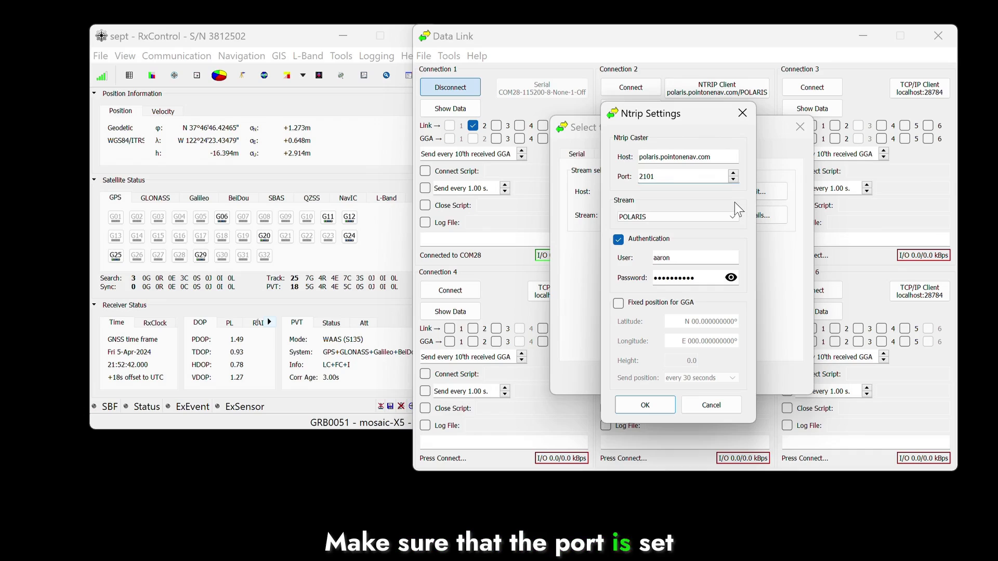
{"action": "left_click", "coordinate": [685, 221]}
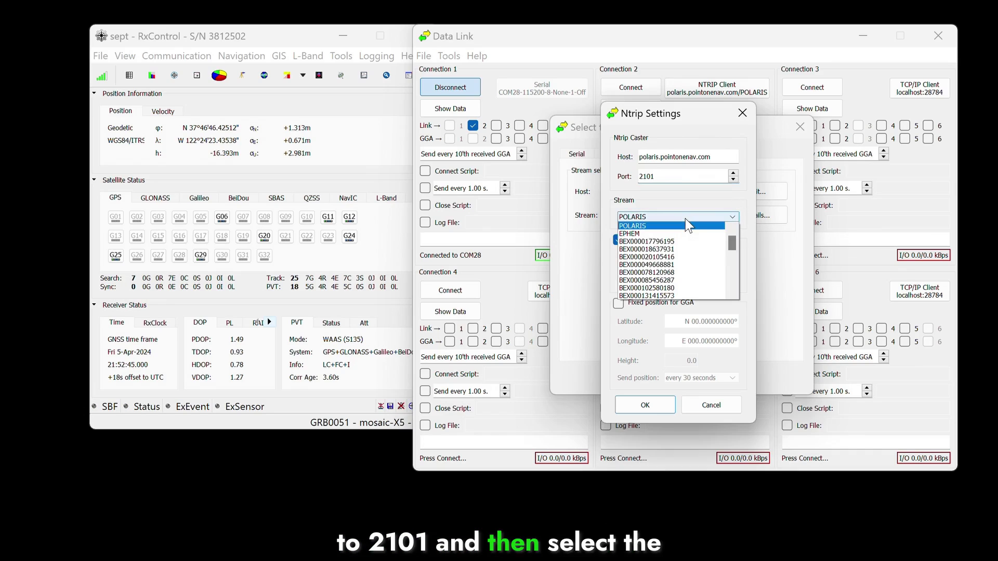
{"action": "left_click", "coordinate": [645, 226]}
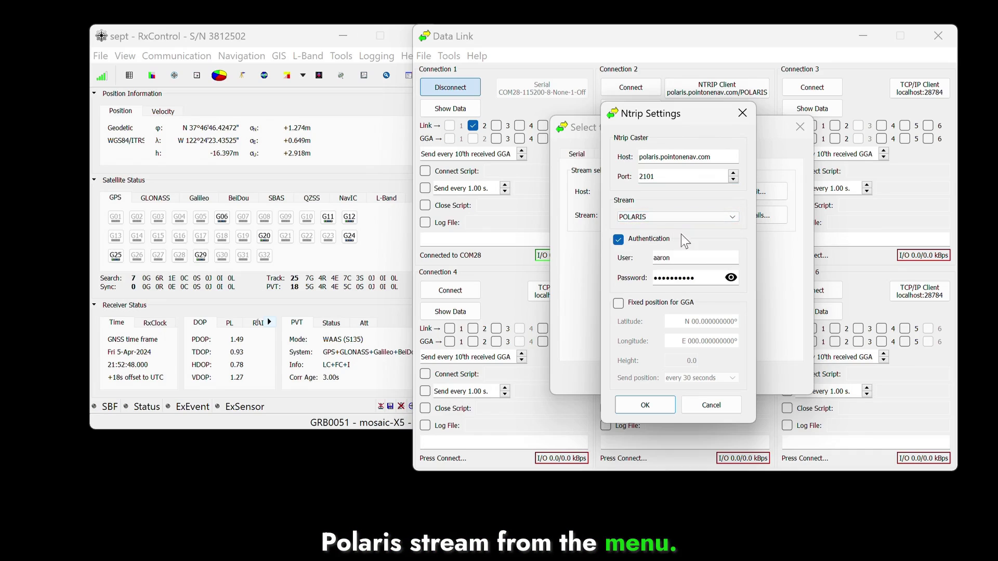
{"action": "double_click", "coordinate": [681, 260]}
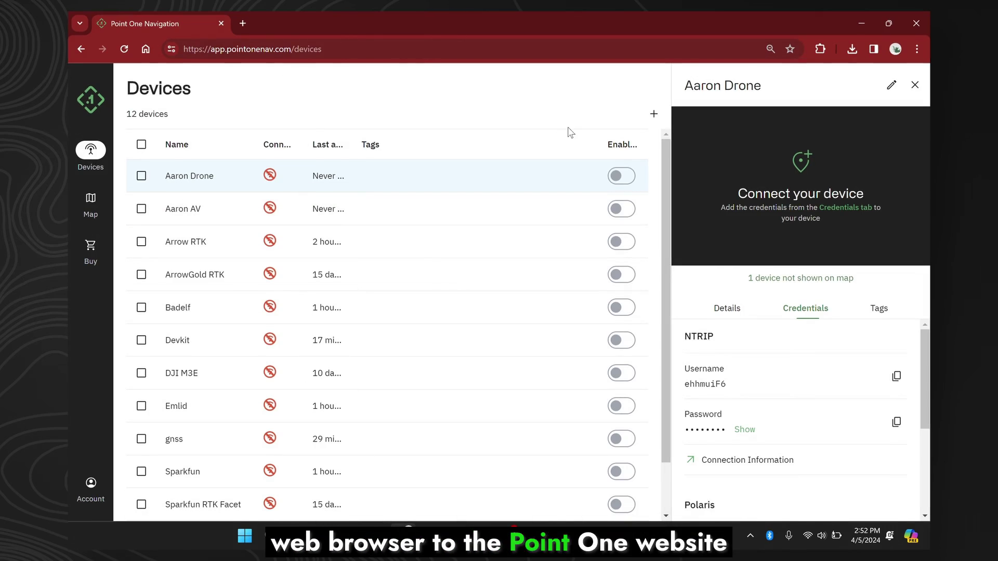
Step: Add a new device named 'Septentrio' and scroll to its NTRIP credentials
{"action": "left_click", "coordinate": [655, 114]}
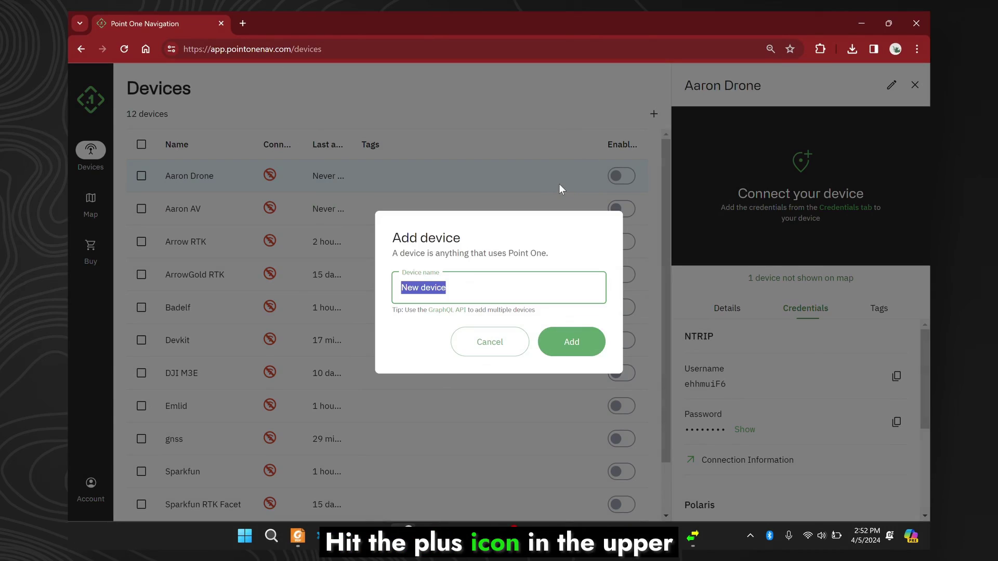
{"action": "type", "text": "Septen"}
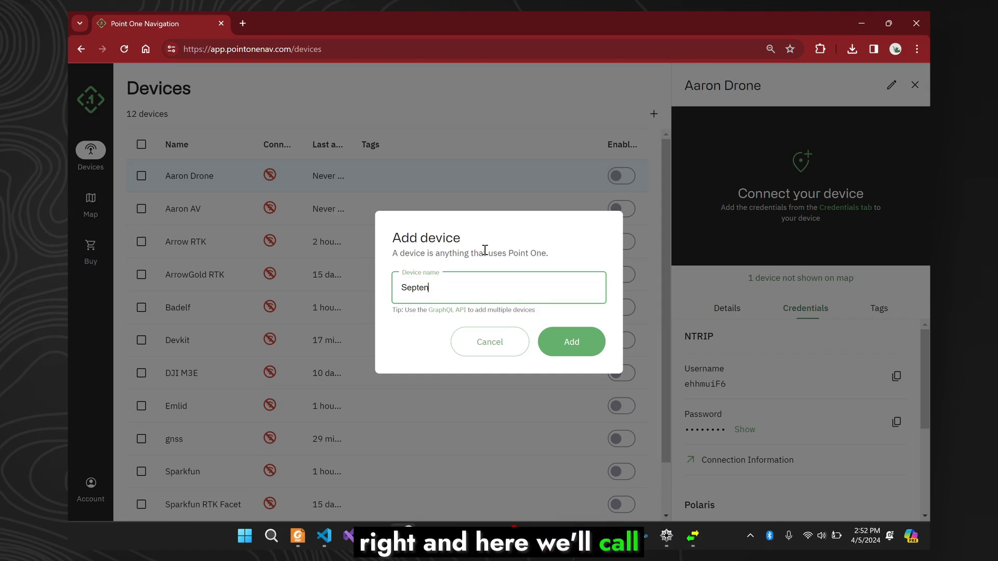
{"action": "type", "text": "trio"}
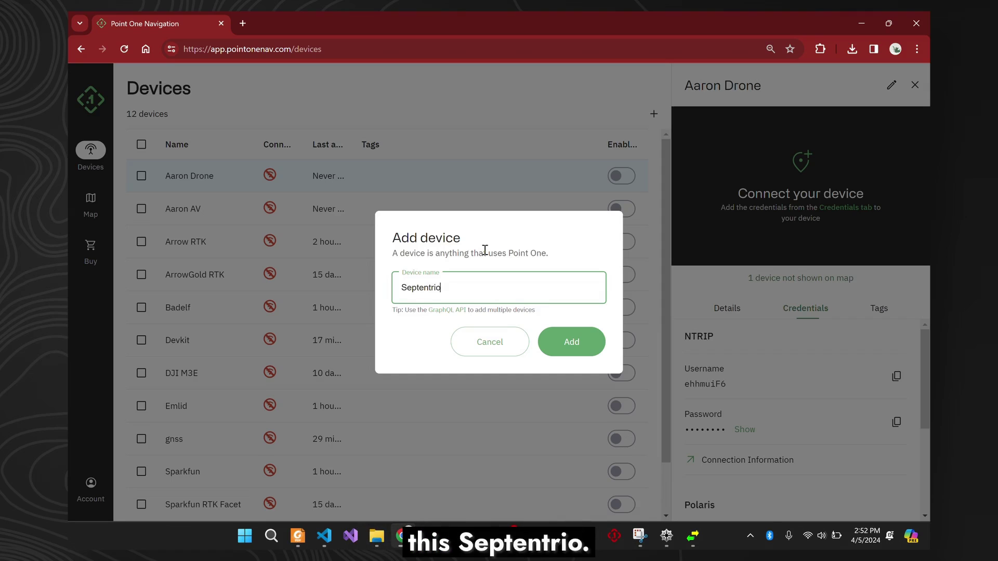
{"action": "left_click", "coordinate": [593, 343]}
{"action": "scroll", "coordinate": [452, 363], "scroll_direction": "down", "scroll_amount": 2}
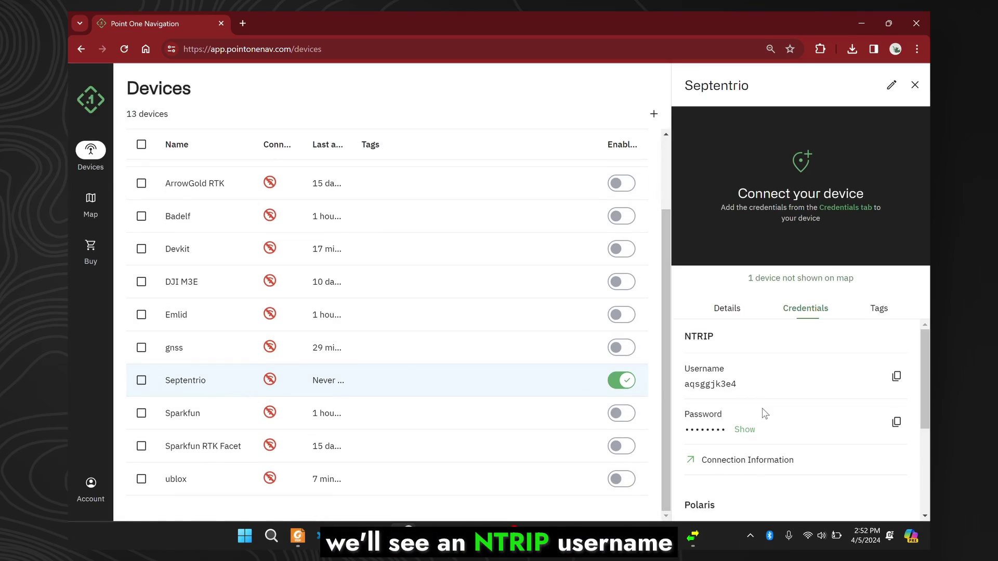
Step: Copy the Septentrio device's NTRIP username and password into Data Link's Ntrip Settings
{"action": "left_click", "coordinate": [896, 376]}
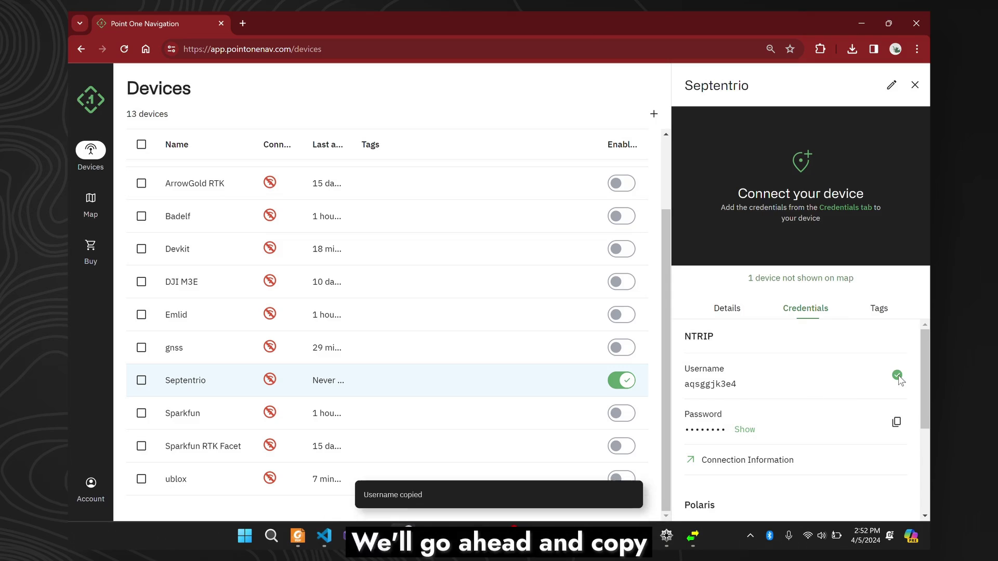
{"action": "left_click", "coordinate": [693, 536]}
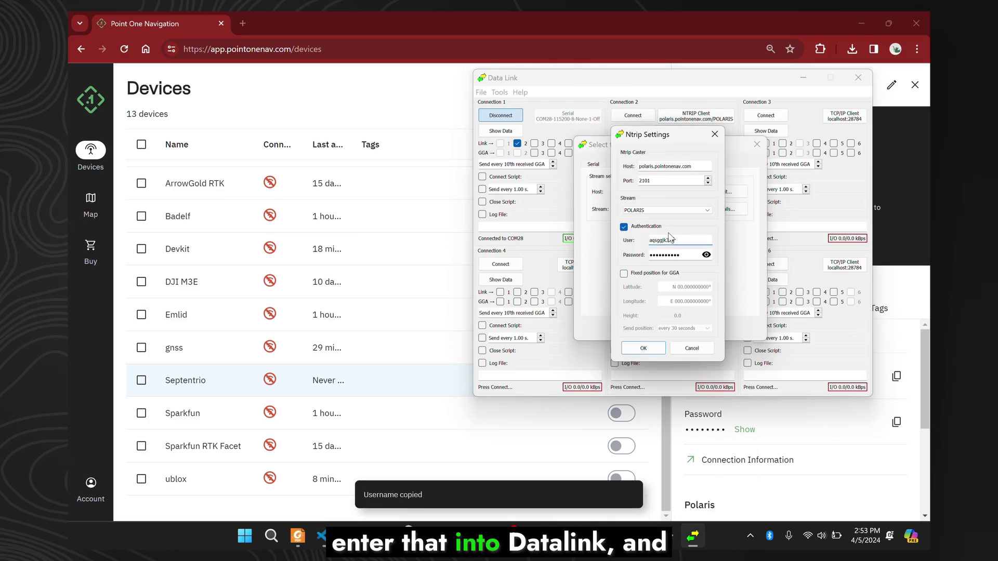
{"action": "left_click", "coordinate": [832, 412]}
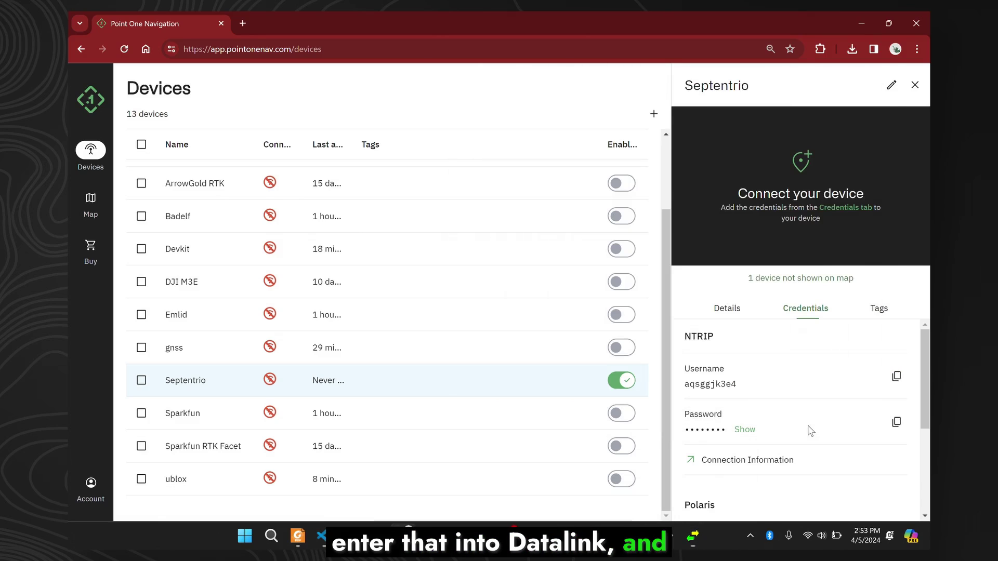
{"action": "left_click", "coordinate": [895, 422]}
{"action": "left_click", "coordinate": [694, 544]}
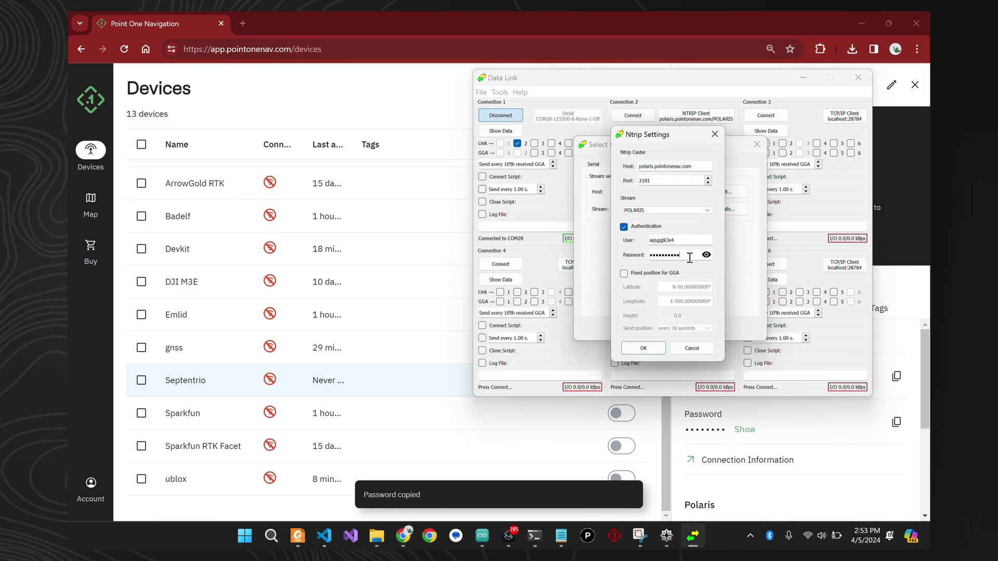
Step: Confirm the NTRIP settings dialogs and connect Connection 2 to the Polaris caster
{"action": "left_click", "coordinate": [643, 350]}
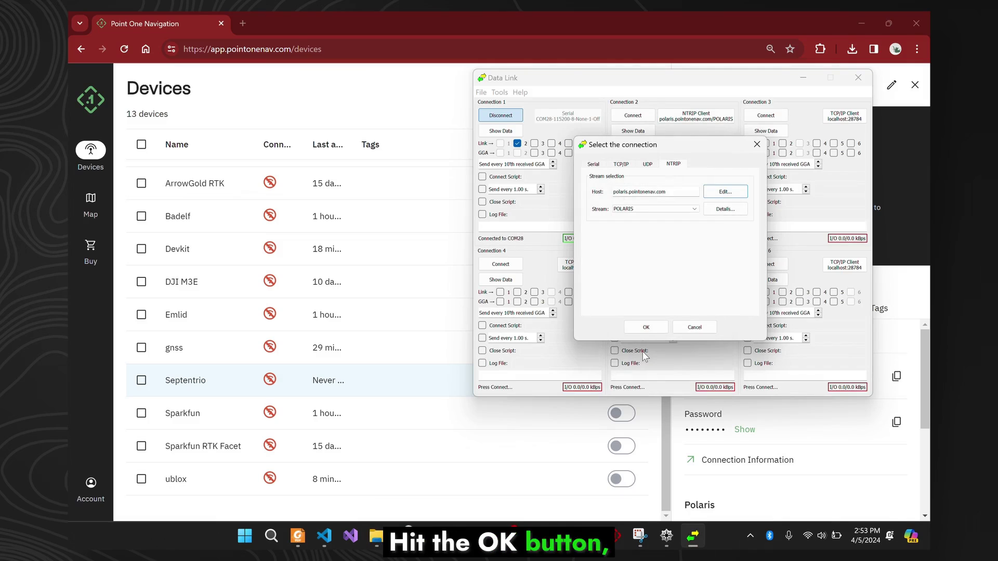
{"action": "left_click", "coordinate": [642, 329]}
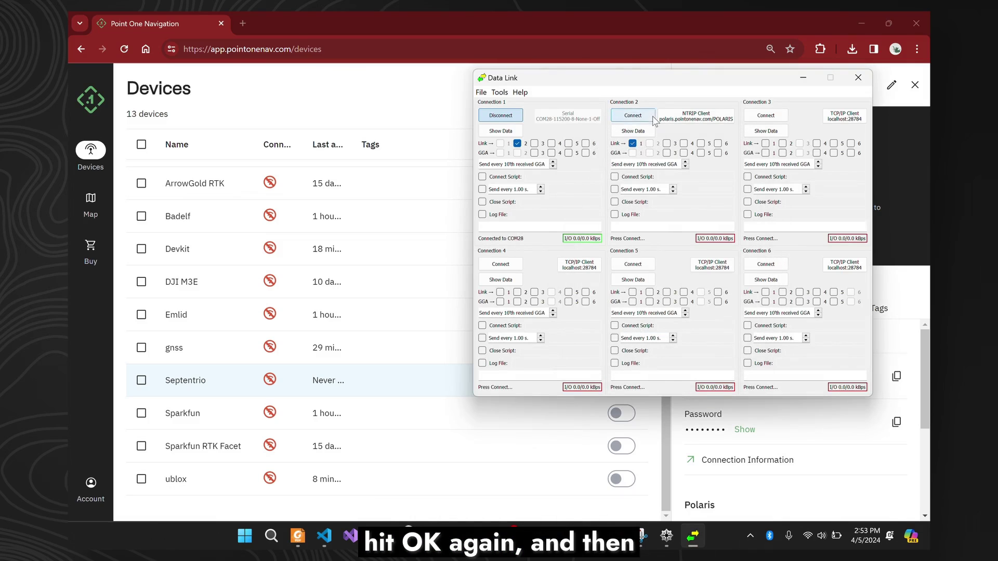
{"action": "left_click", "coordinate": [631, 116]}
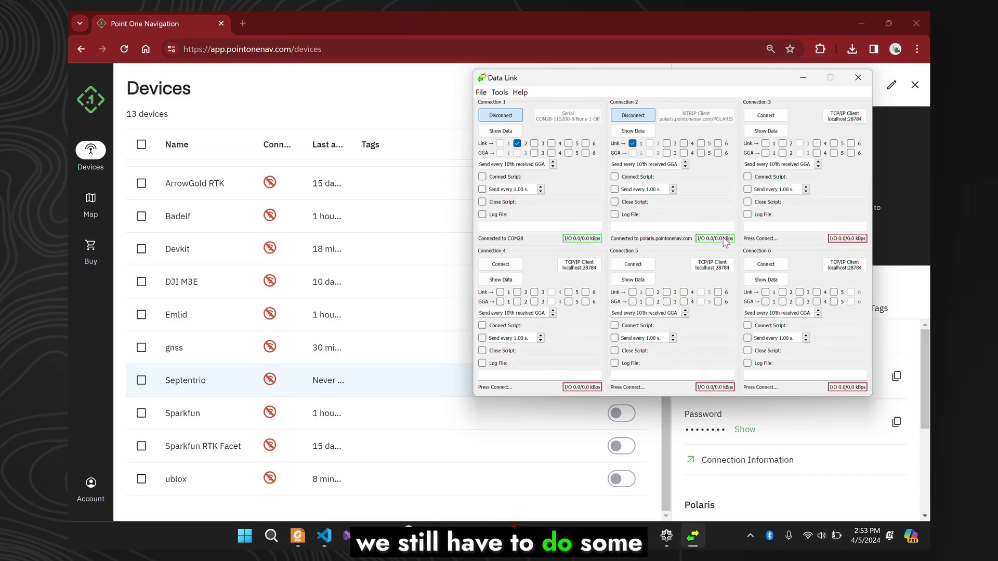
Step: Minimize the browser, raise and reposition RxControl, then reach Communication's output settings submenu
{"action": "left_click", "coordinate": [849, 29]}
{"action": "left_click", "coordinate": [858, 24]}
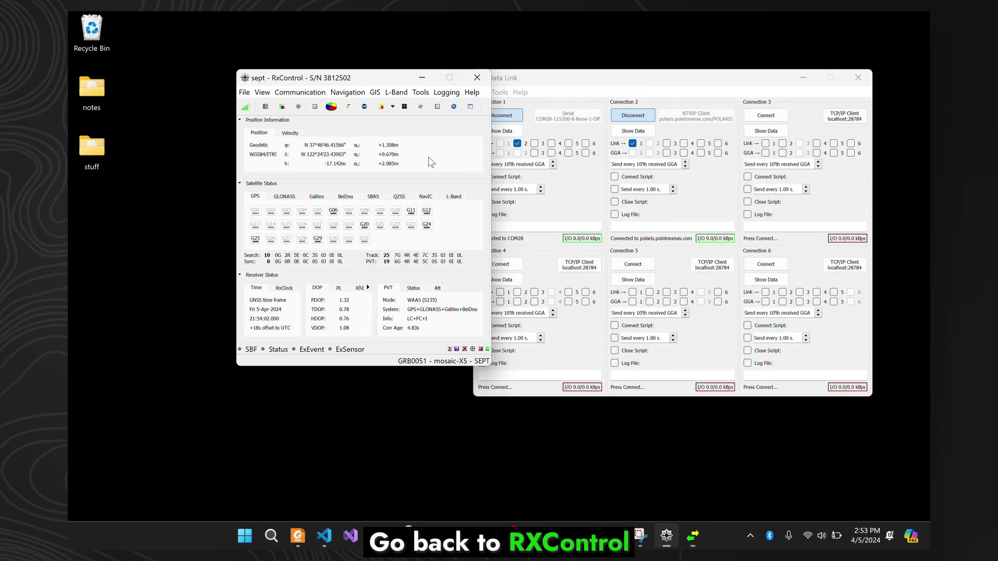
{"action": "left_click", "coordinate": [411, 187]}
{"action": "left_click_drag", "start_coordinate": [391, 76], "coordinate": [320, 71]}
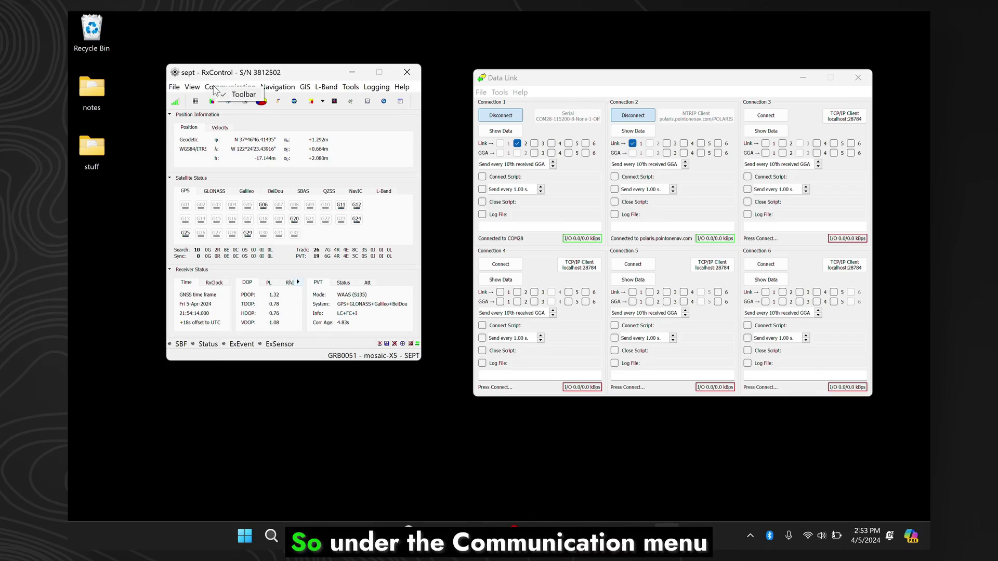
{"action": "left_click", "coordinate": [218, 87]}
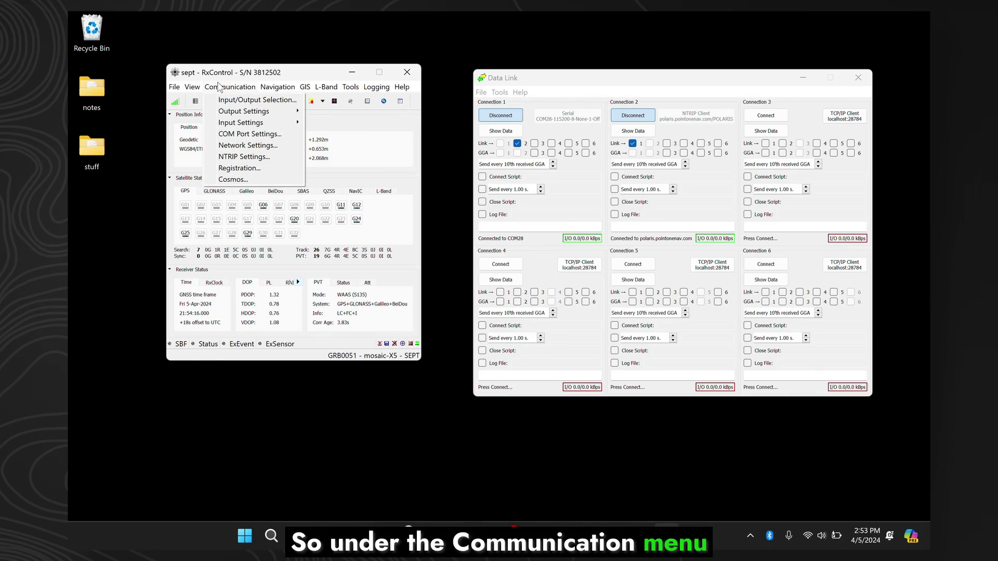
{"action": "mouse_move", "coordinate": [243, 128]}
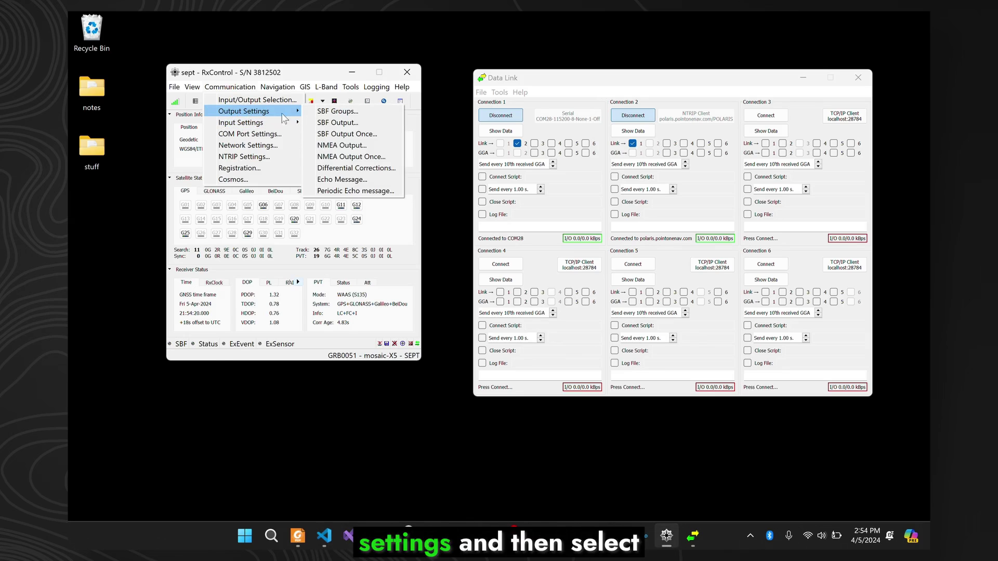
Step: Output NMEA GGA on Stream1 over USB1 at a 1 sec interval
{"action": "left_click", "coordinate": [343, 146]}
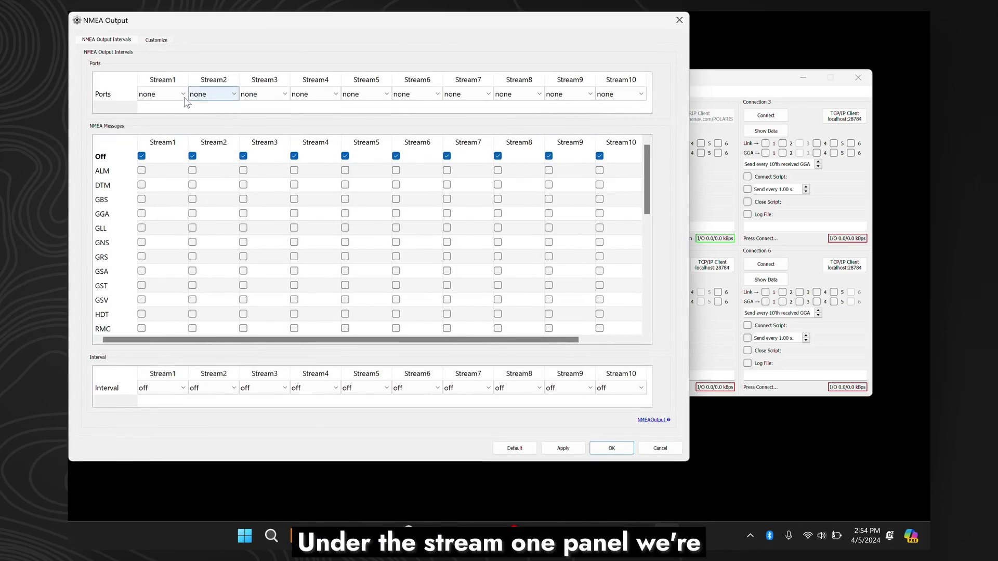
{"action": "left_click", "coordinate": [163, 99]}
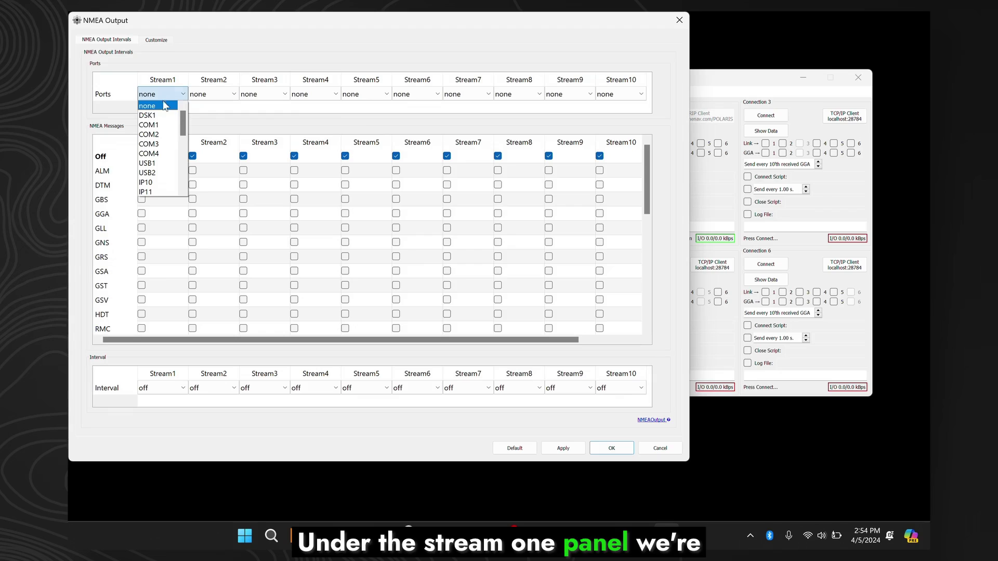
{"action": "left_click", "coordinate": [158, 165]}
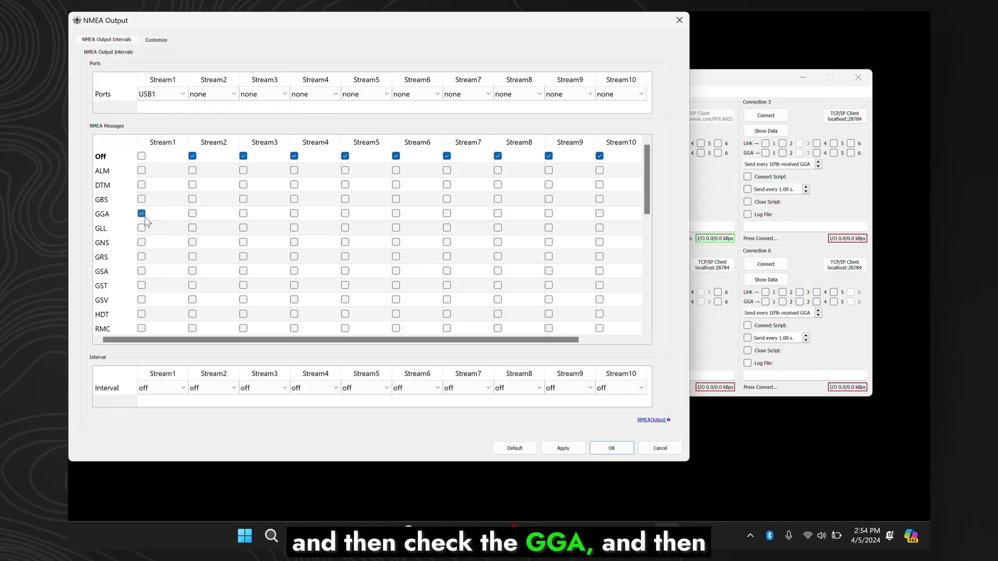
{"action": "left_click", "coordinate": [179, 388]}
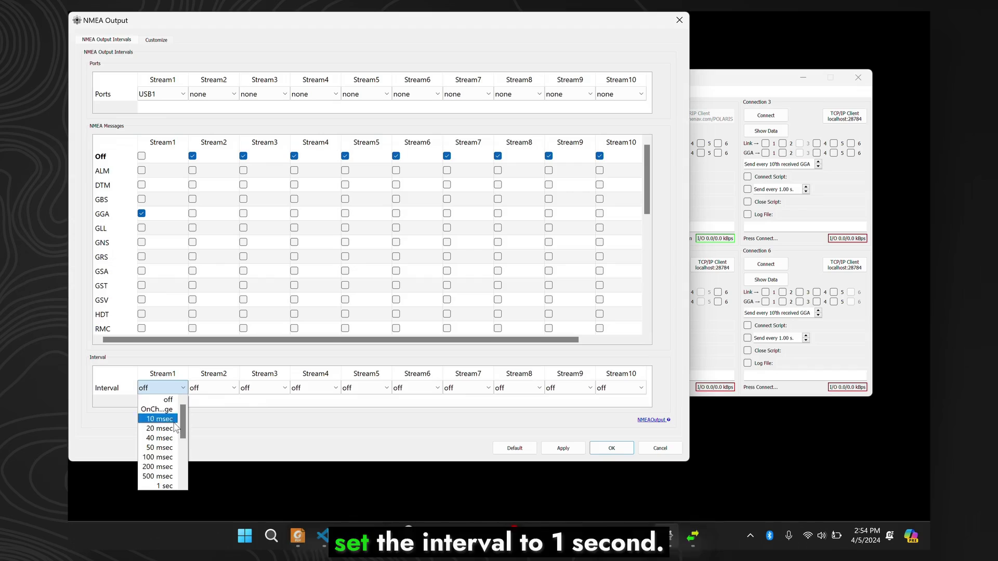
{"action": "left_click", "coordinate": [165, 486]}
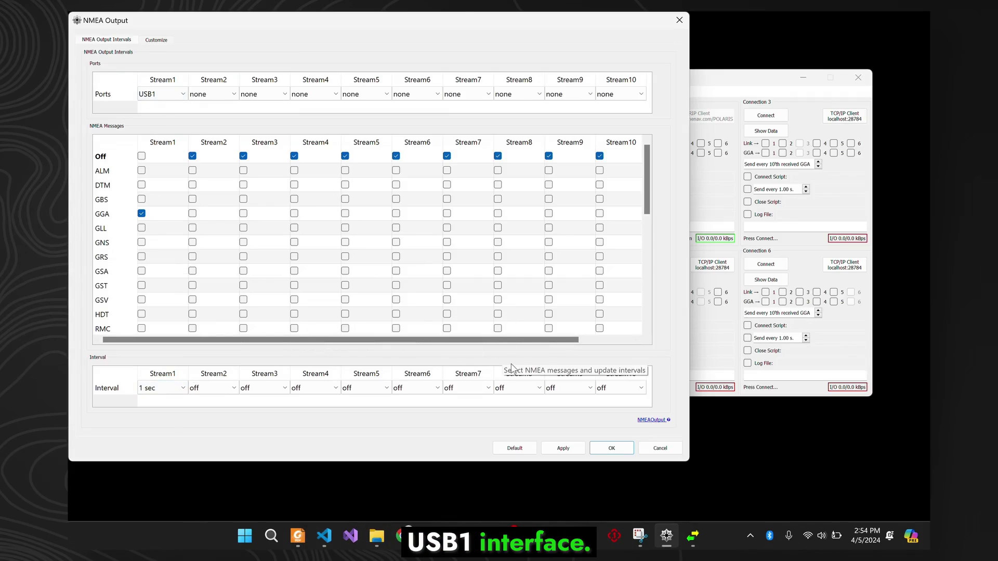
{"action": "left_click", "coordinate": [610, 447]}
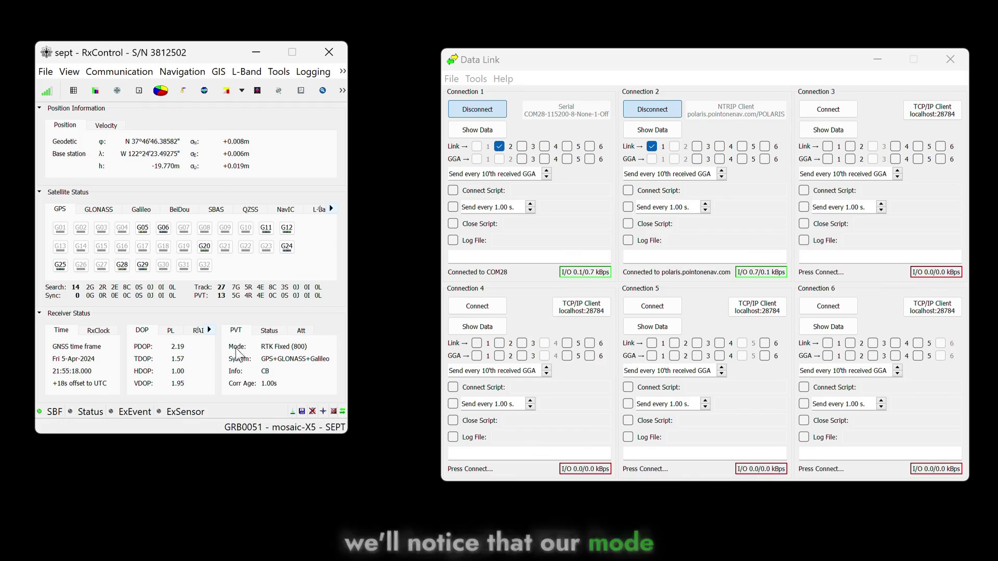
Step: Check that the PVT Mode reads RTK Fixed and view base station ID 800
{"action": "mouse_move", "coordinate": [277, 350]}
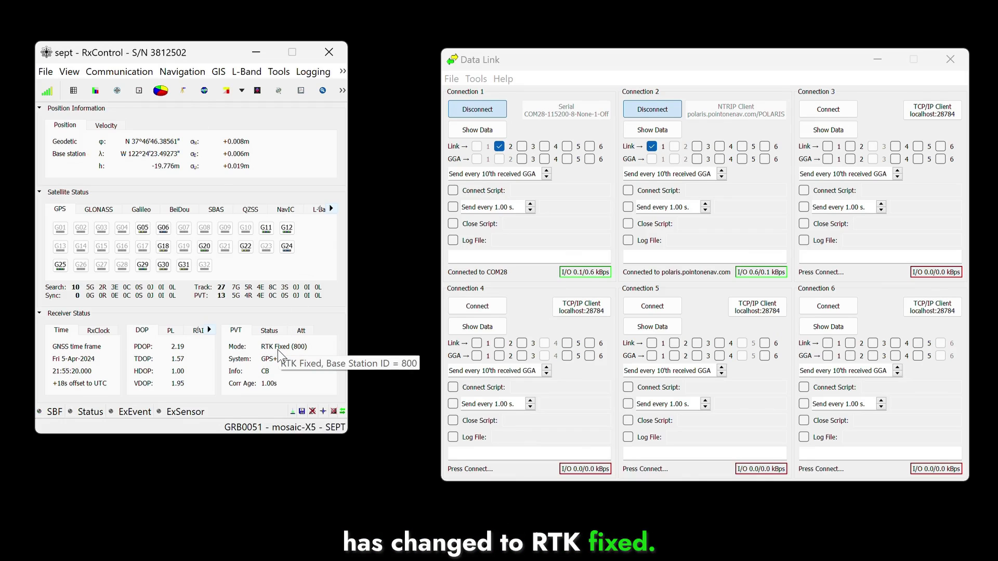